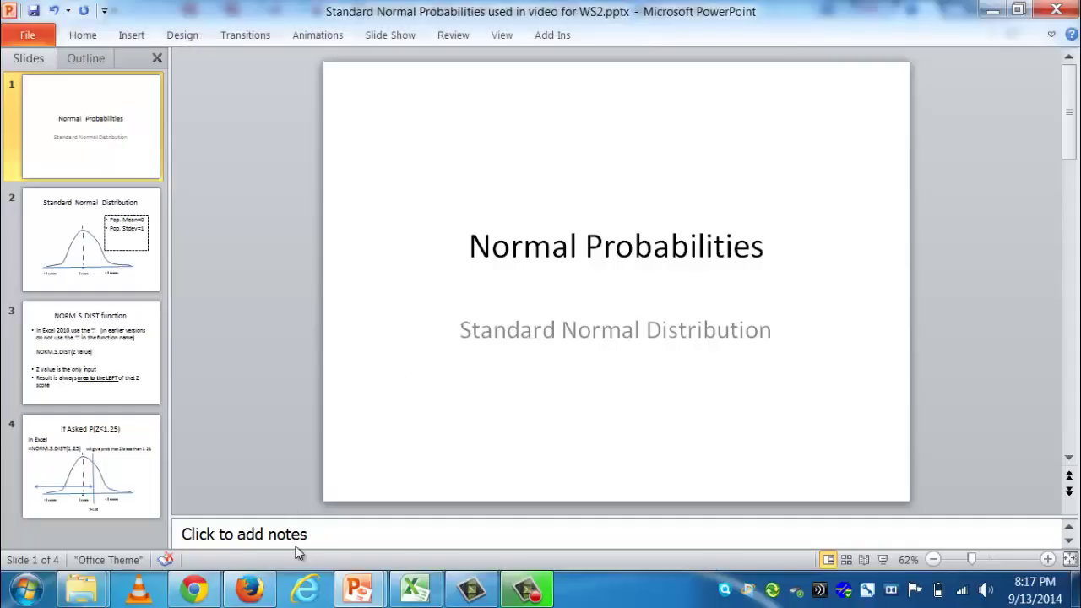
Step: Back in Excel, enter =NORM.S.DIST(1,TRUE) in cell C2 to compute P(Z ≤ 1)
left_click(428, 598)
left_click(589, 240)
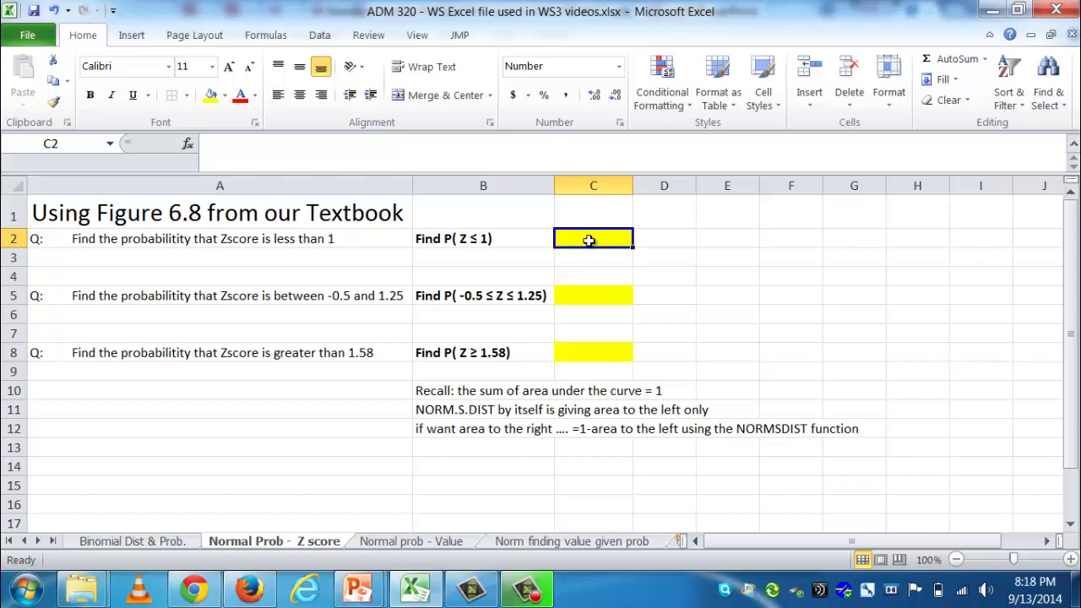
type("=norm")
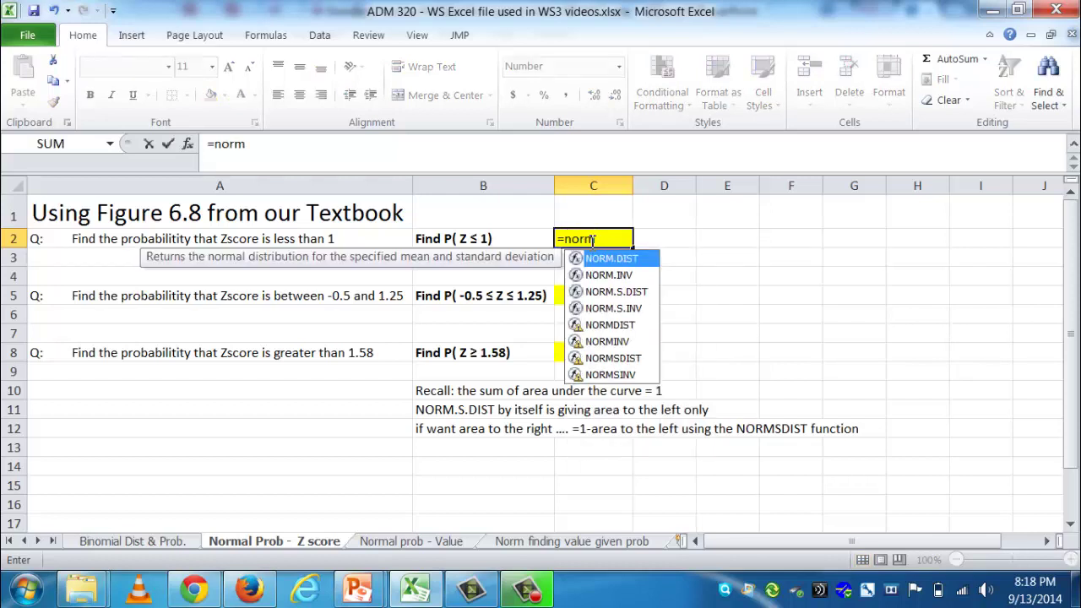
type(".s.dist(")
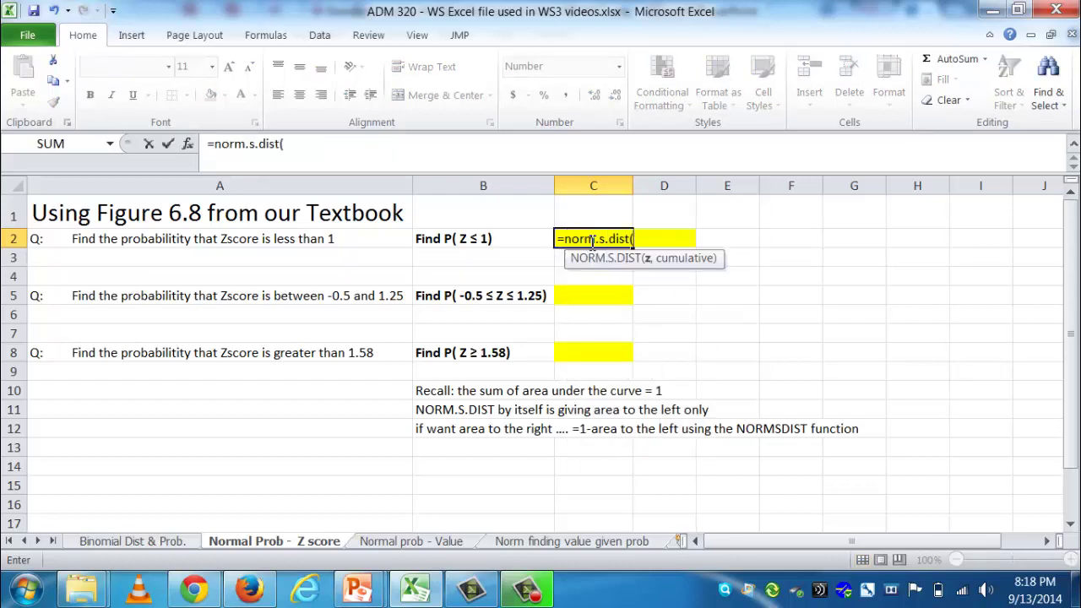
type("1,t")
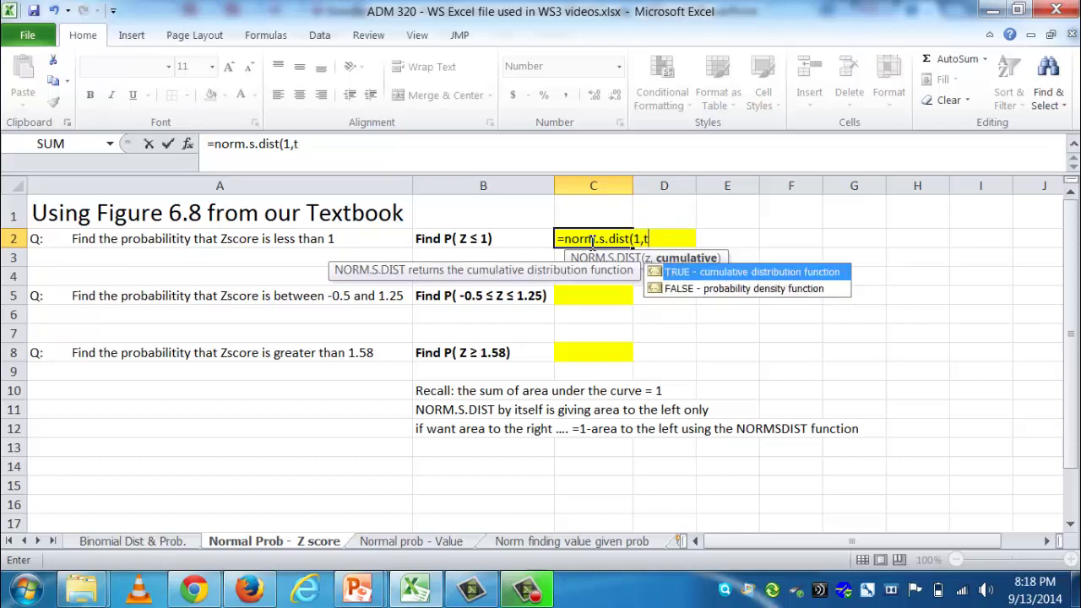
type("rue)")
key("Return")
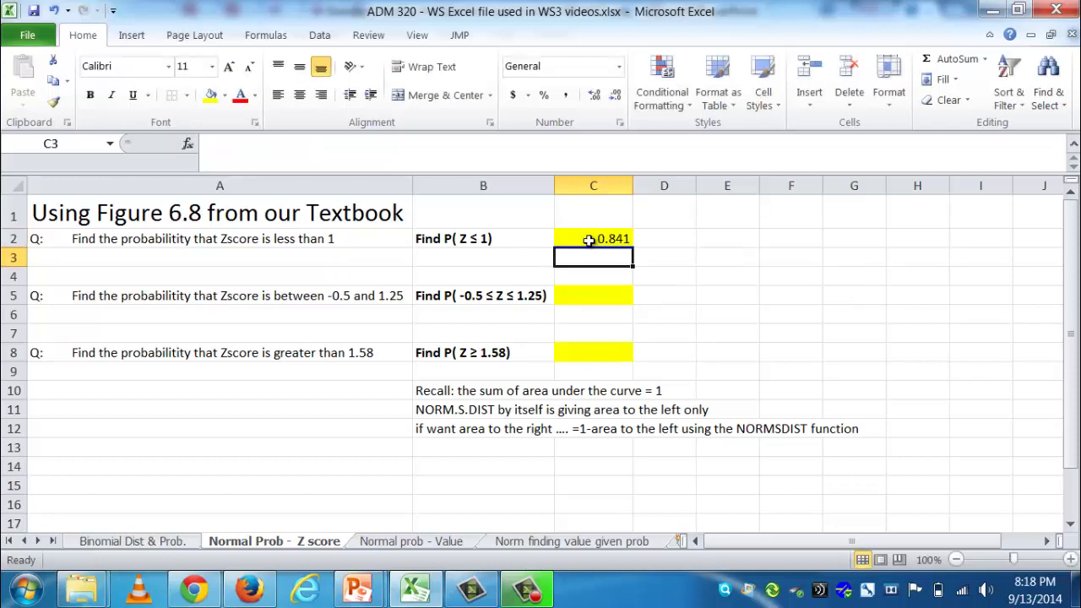
Step: Adjust C2's decimal places so the result displays as 0.841 with three decimals
left_click(589, 240)
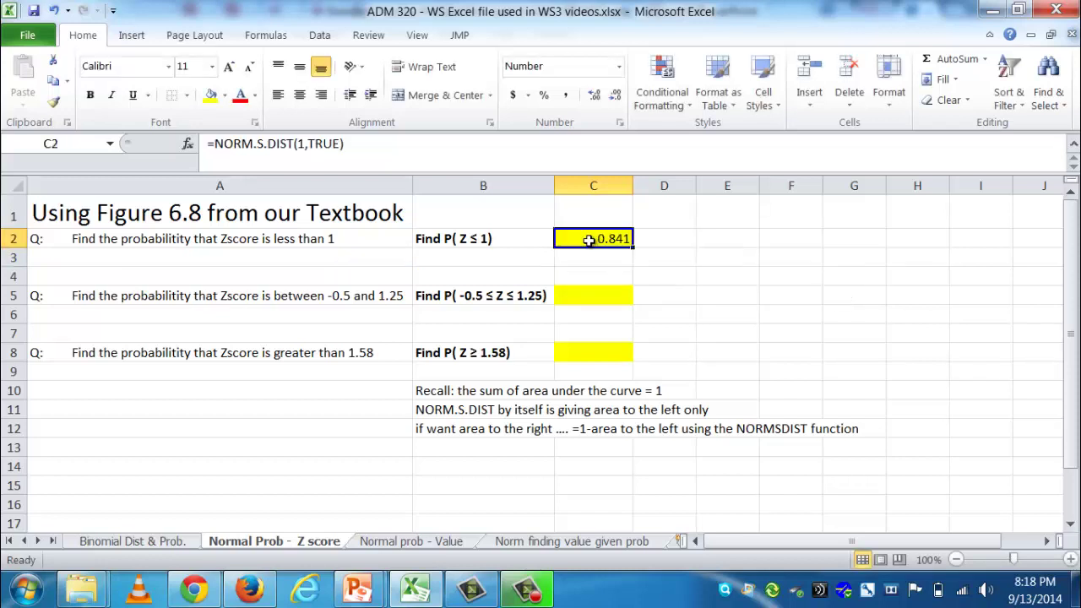
left_click(594, 95)
left_click(594, 96)
left_click(596, 96)
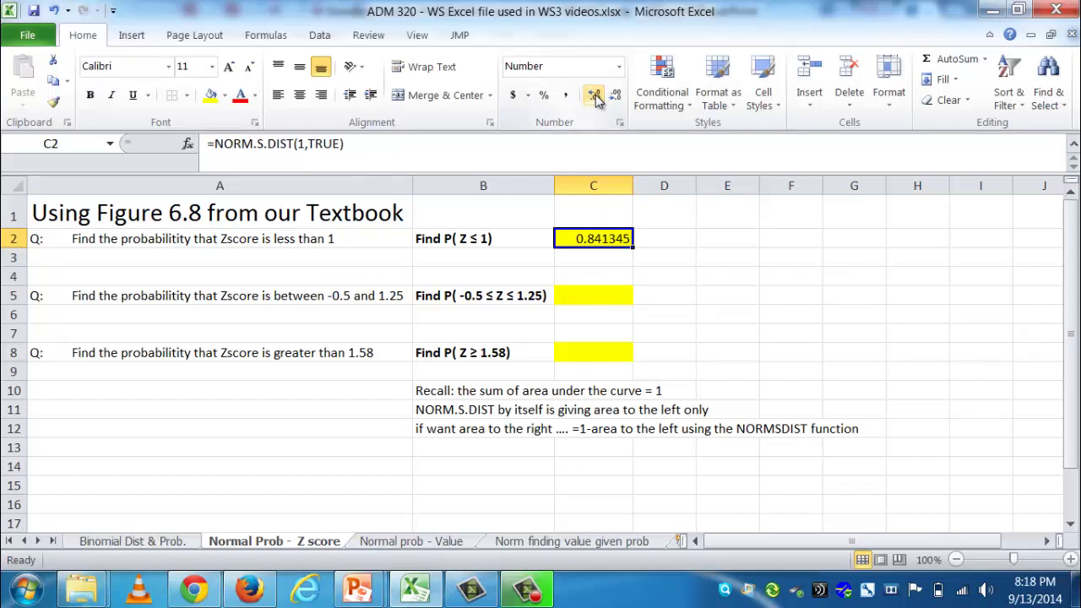
left_click(615, 96)
left_click(615, 96)
left_click(615, 96)
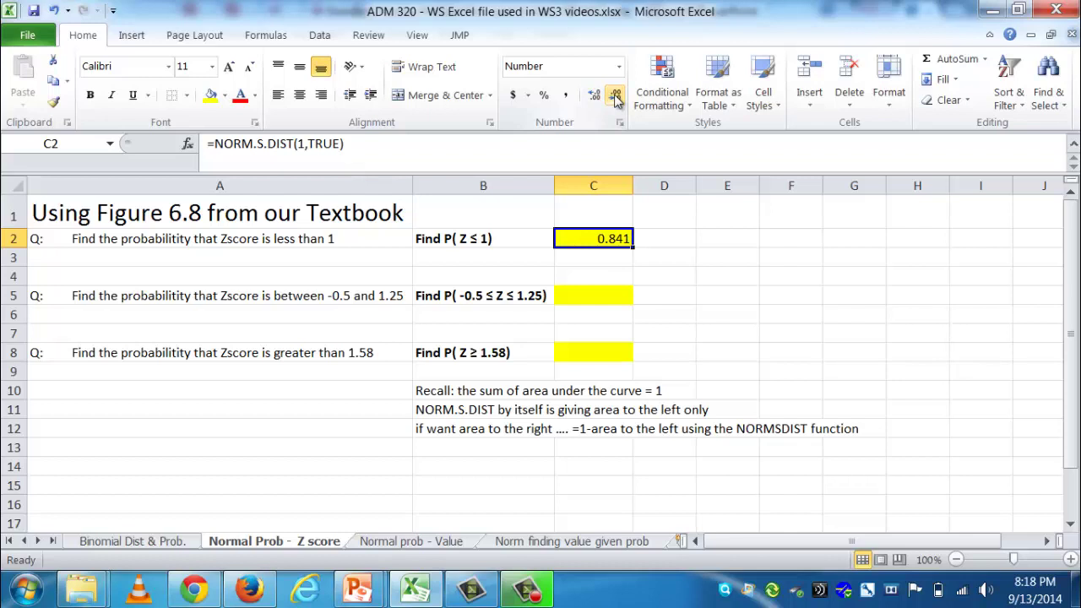
left_click(596, 295)
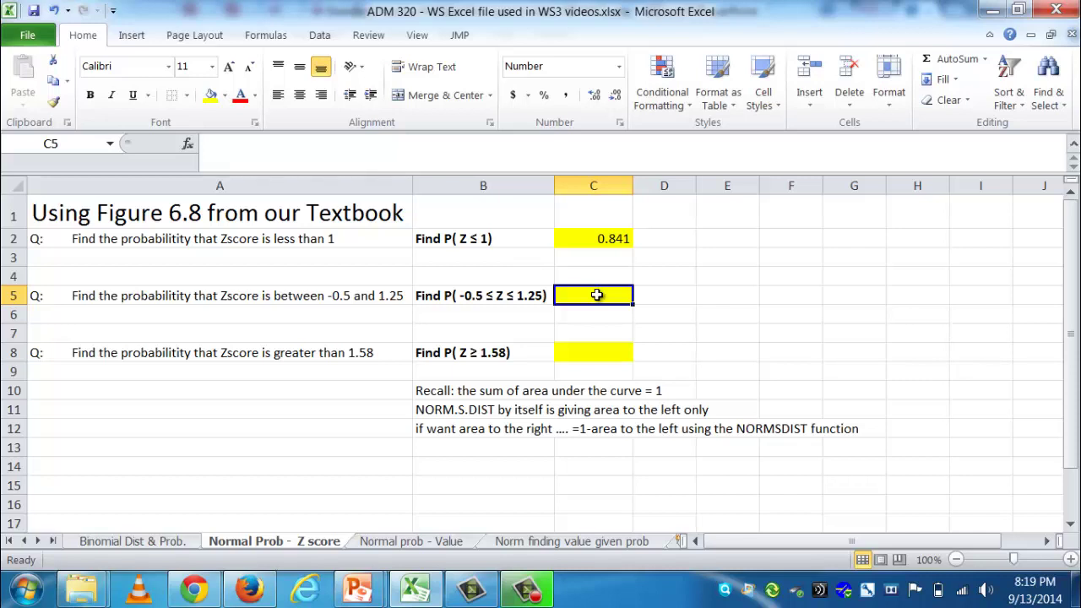
Step: Write 'between subtraction NORMSDIST(higher value)-NORMSDIST(lower value)' in C6, then return to C5
left_click(584, 319)
type("abe")
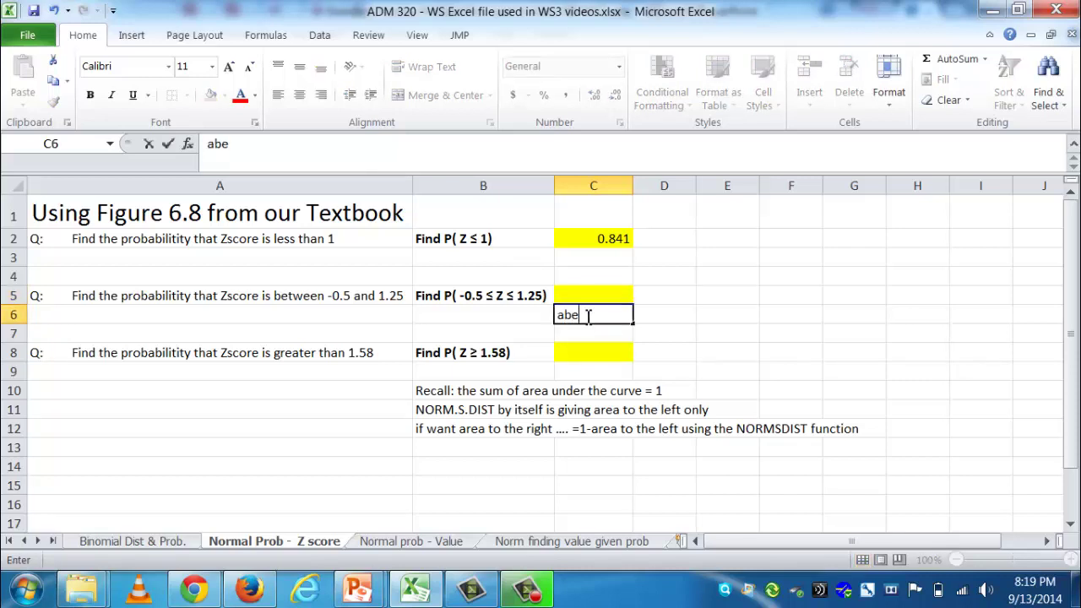
type("tw")
key("BackSpace")
key("BackSpace")
key("BackSpace")
key("BackSpace")
key("BackSpace")
type("between subm")
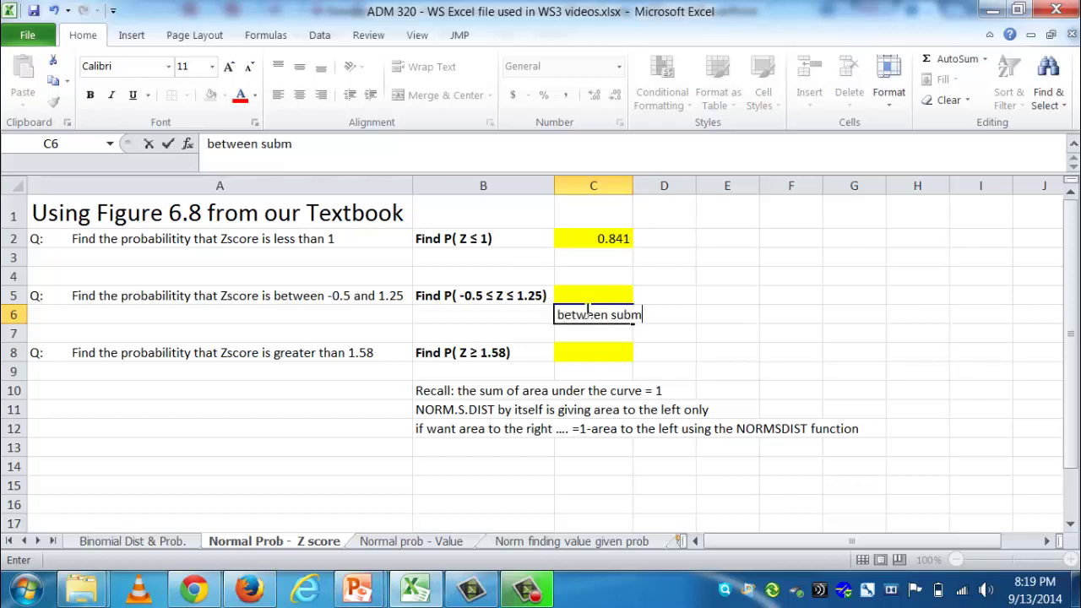
key("BackSpace")
type("traction NOR")
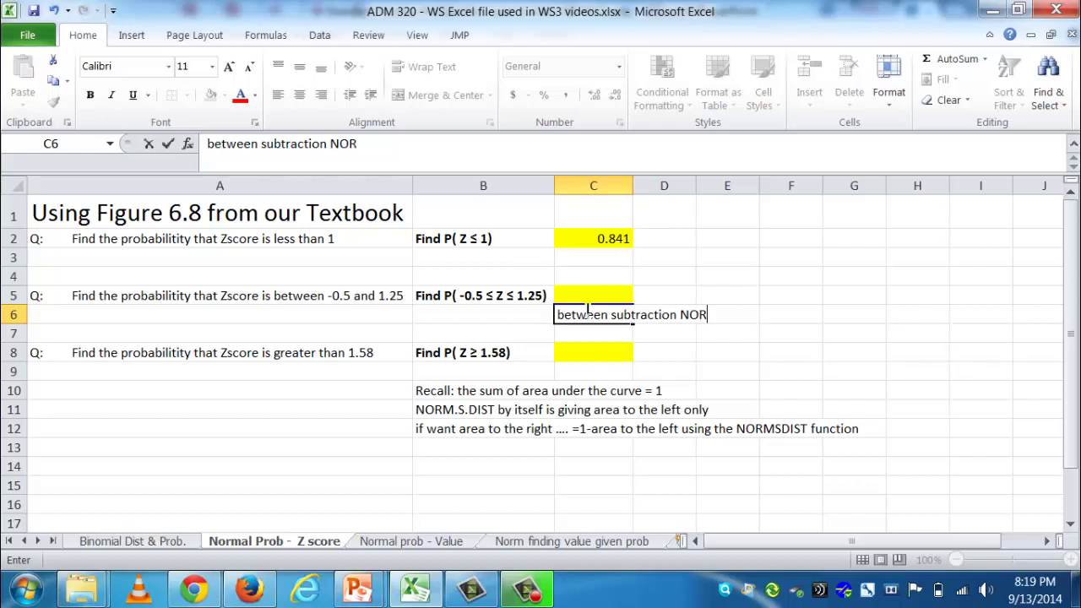
type("MSDIST(h")
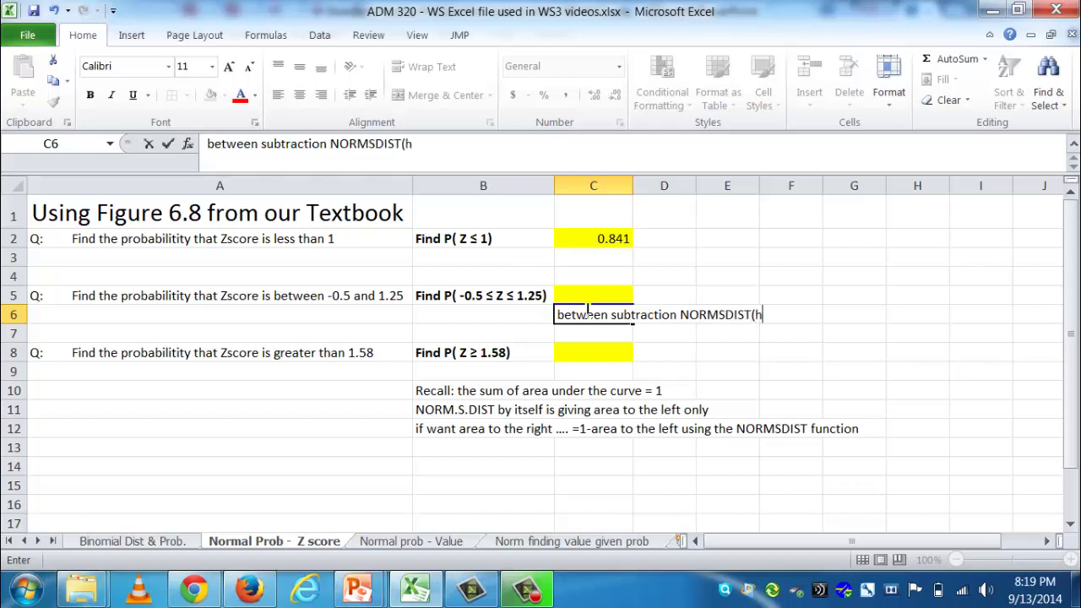
type("igher value)-NOR")
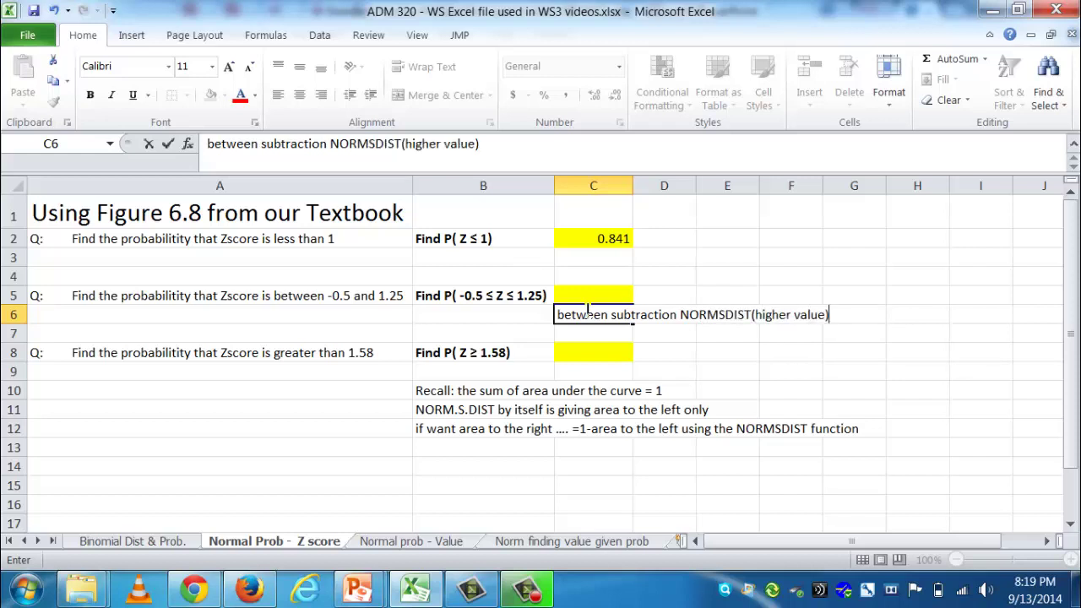
type("MSDIST(")
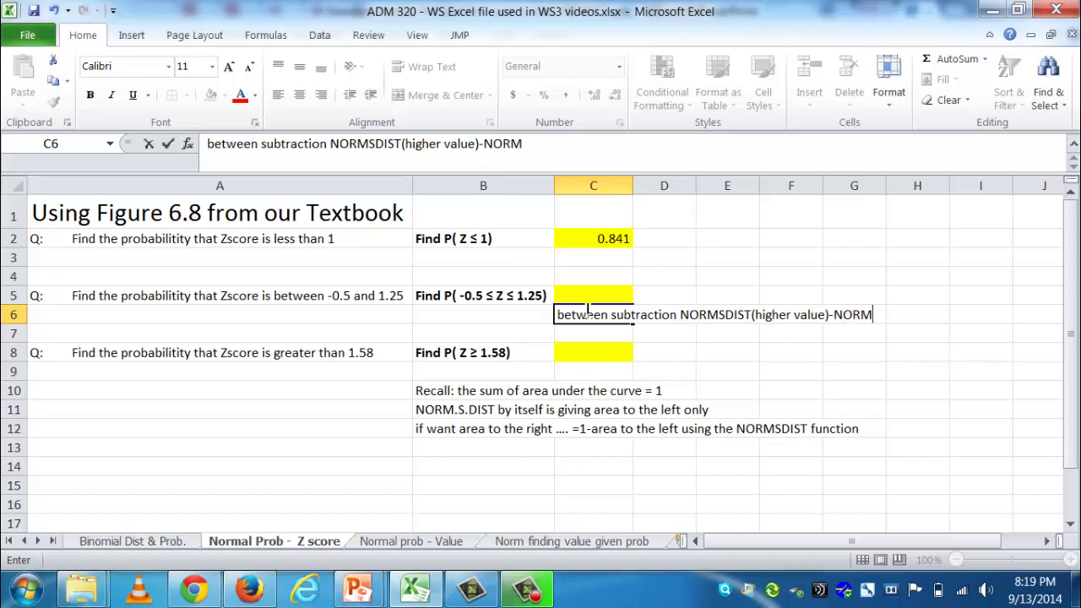
type("lower value)")
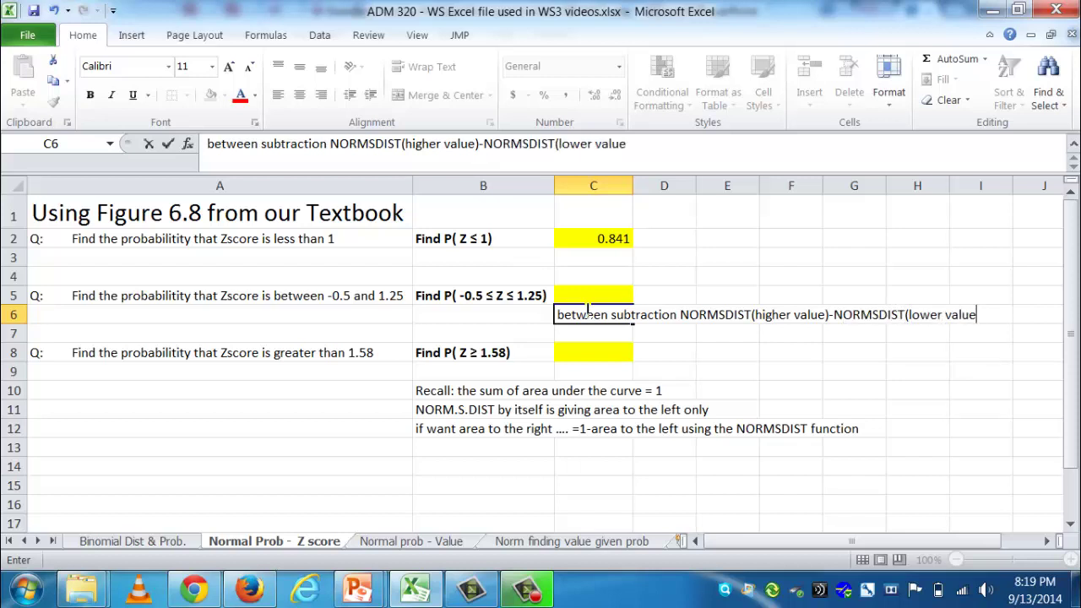
key("Return")
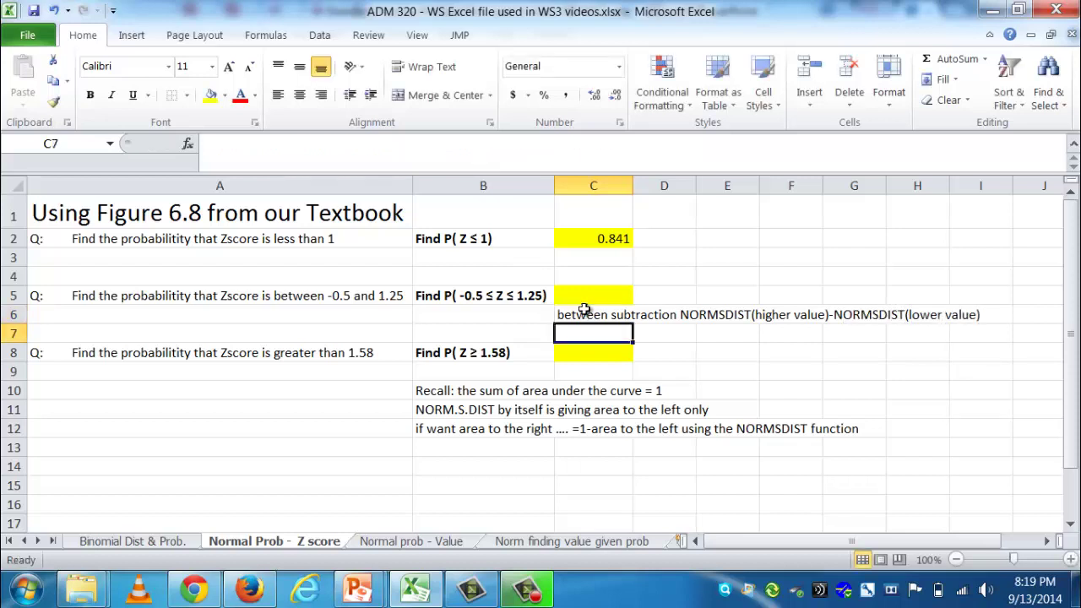
left_click(584, 309)
key("Up")
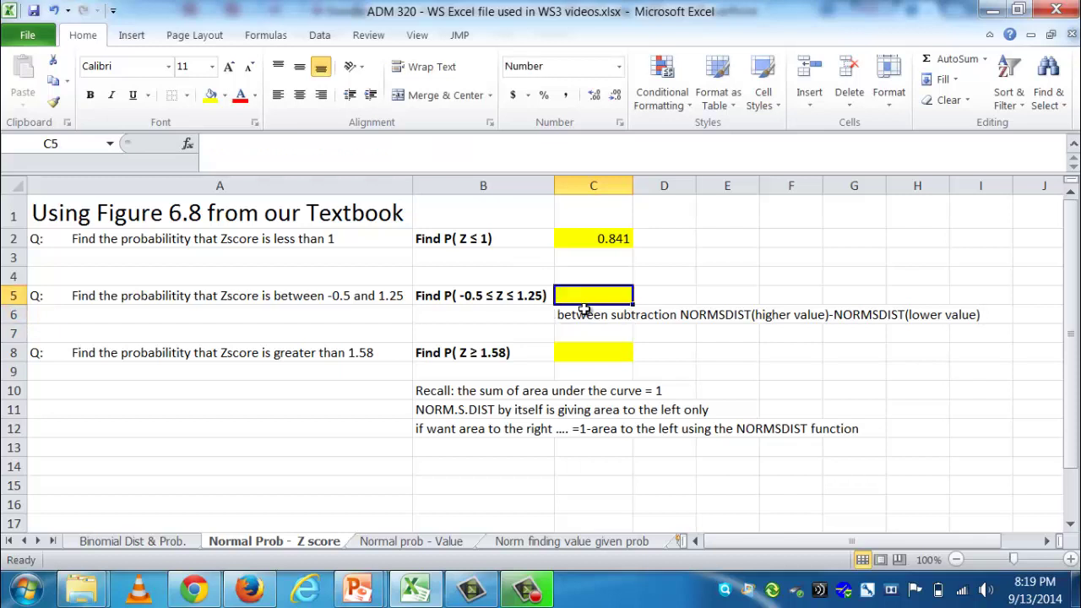
Step: Enter =NORM.S.DIST(1.25,TRUE)-NORM.S.DIST(-0.5,TRUE) in C5, giving 0.586
left_click(333, 146)
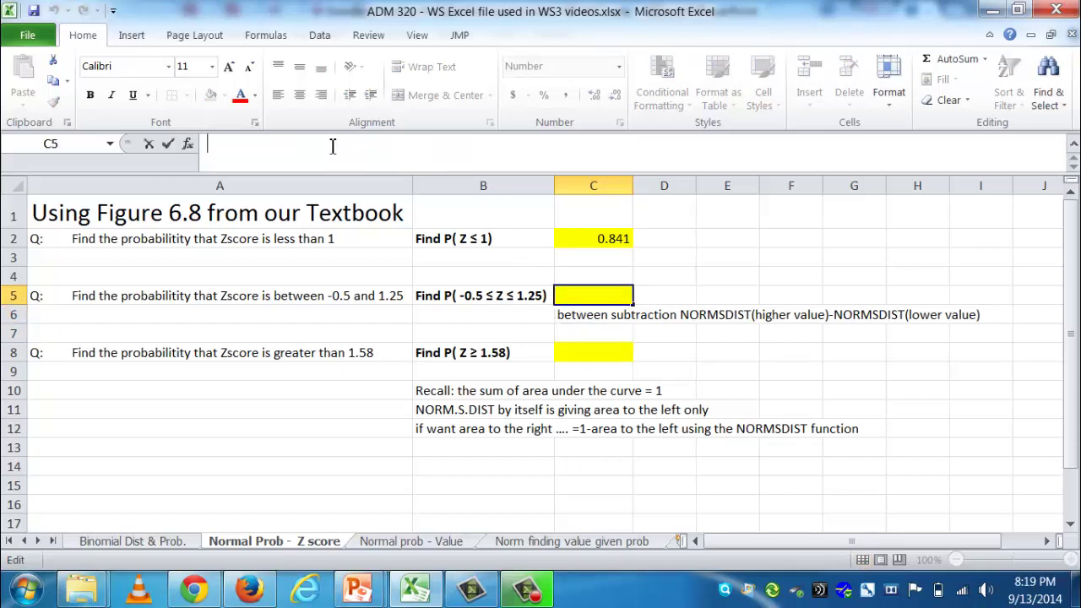
type("=norm")
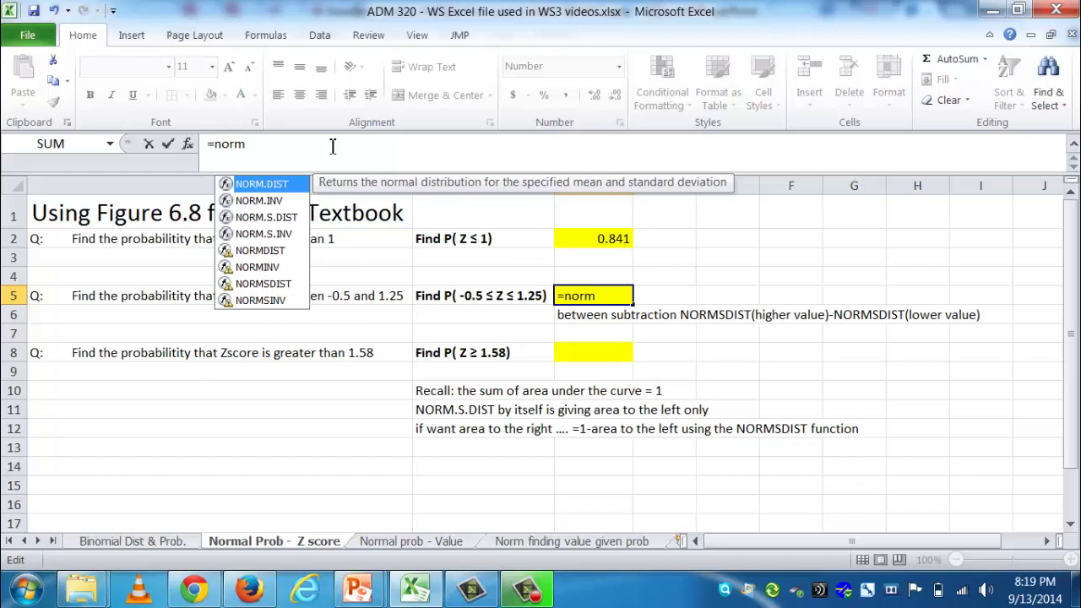
type(".s.dist(")
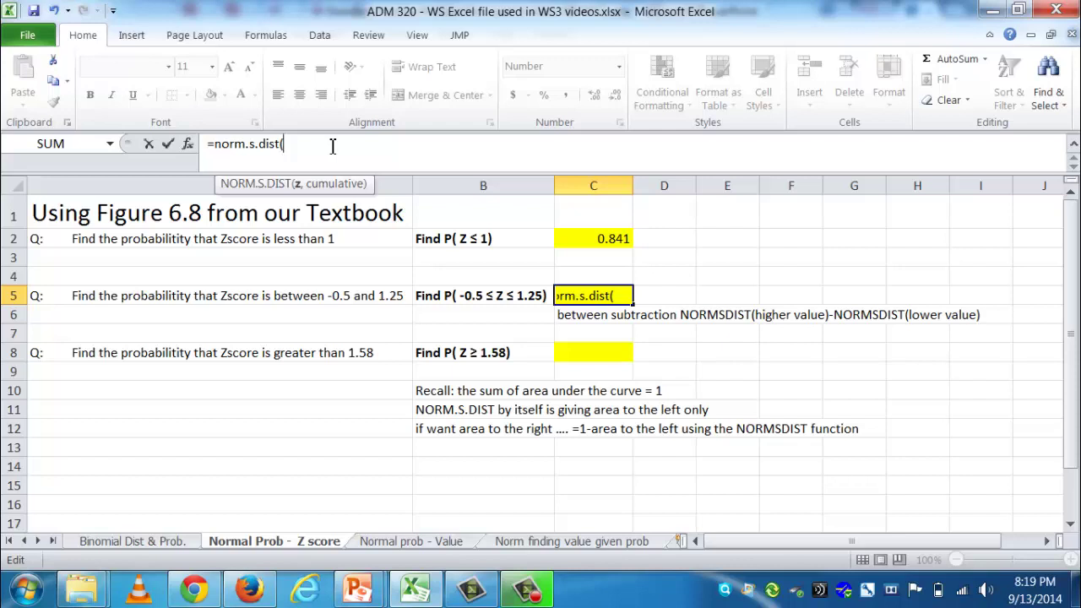
type("1.25")
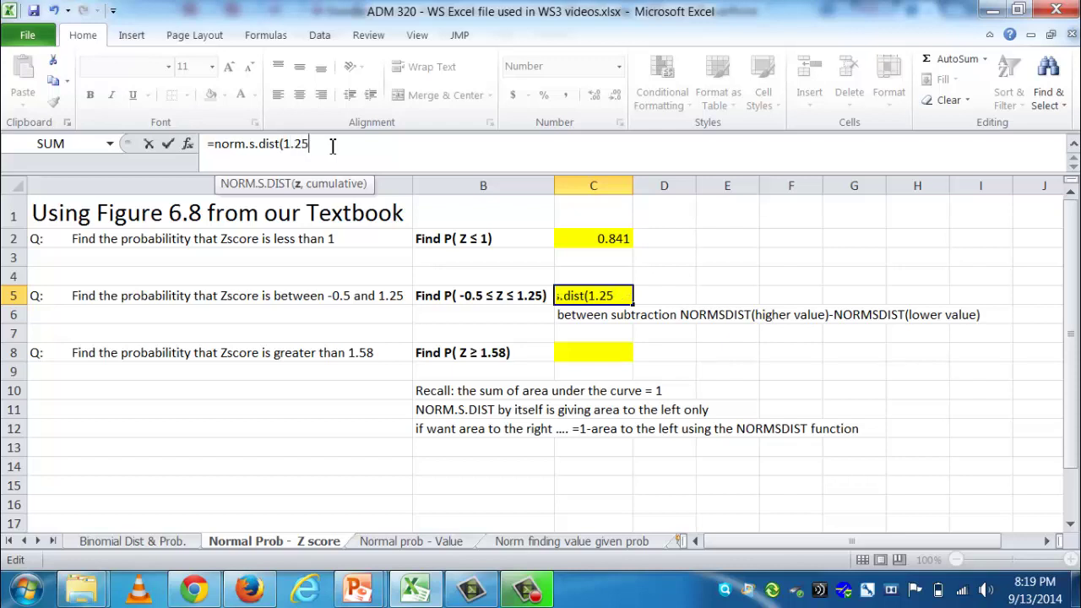
type(",true)")
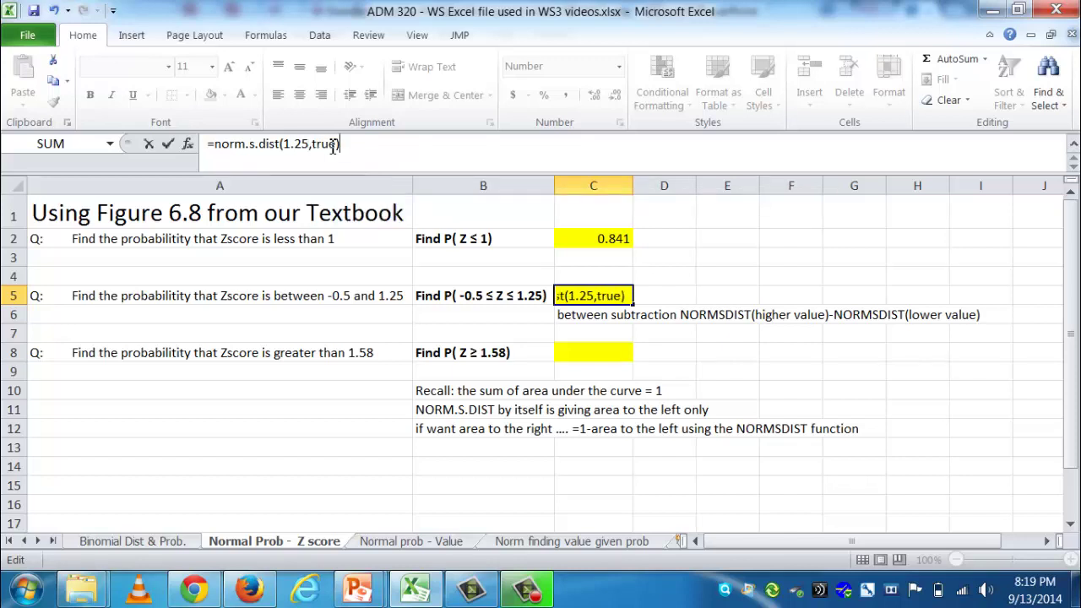
type("-")
type("norm")
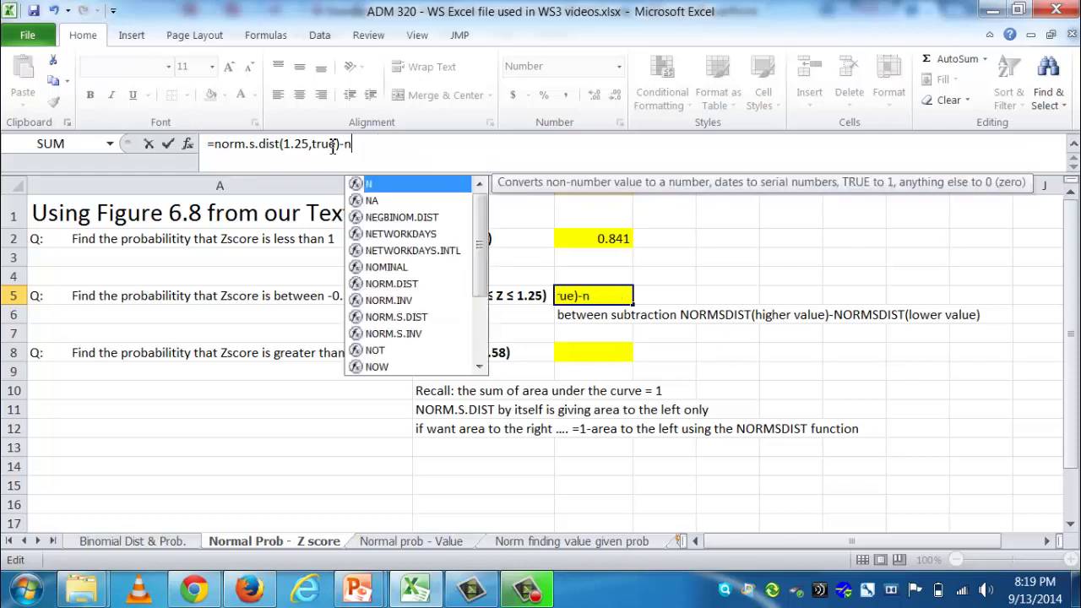
type(".s.dist(")
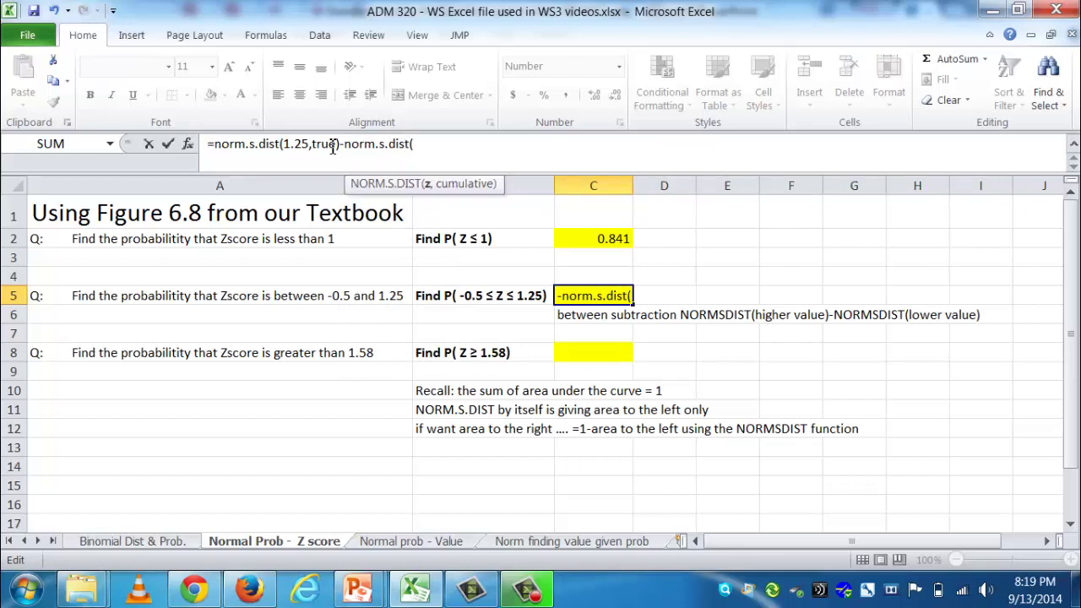
type("-0.5")
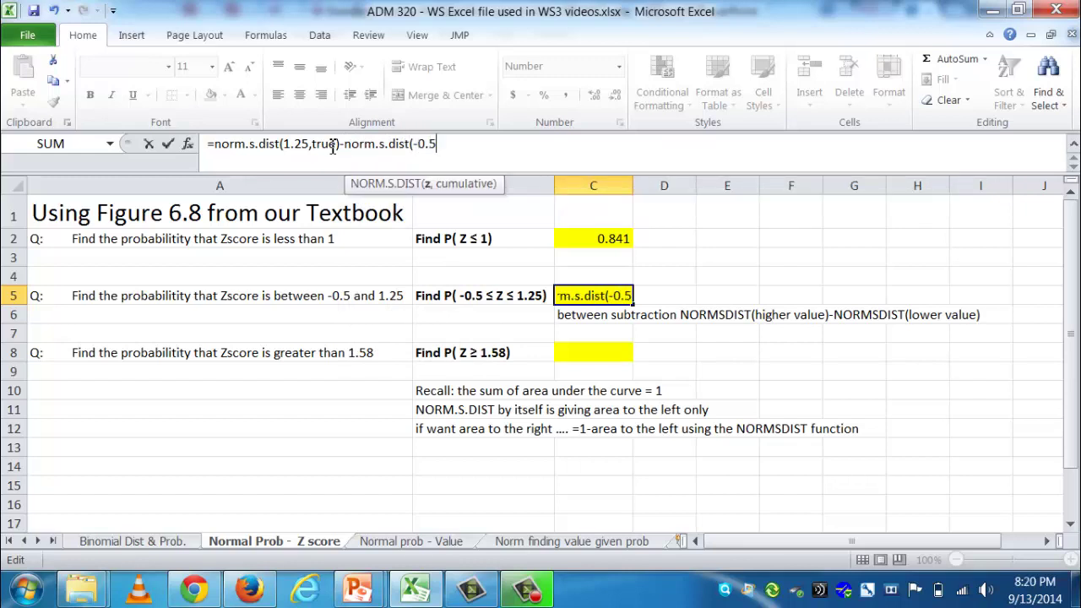
type(",true)")
key("Return")
key("Up")
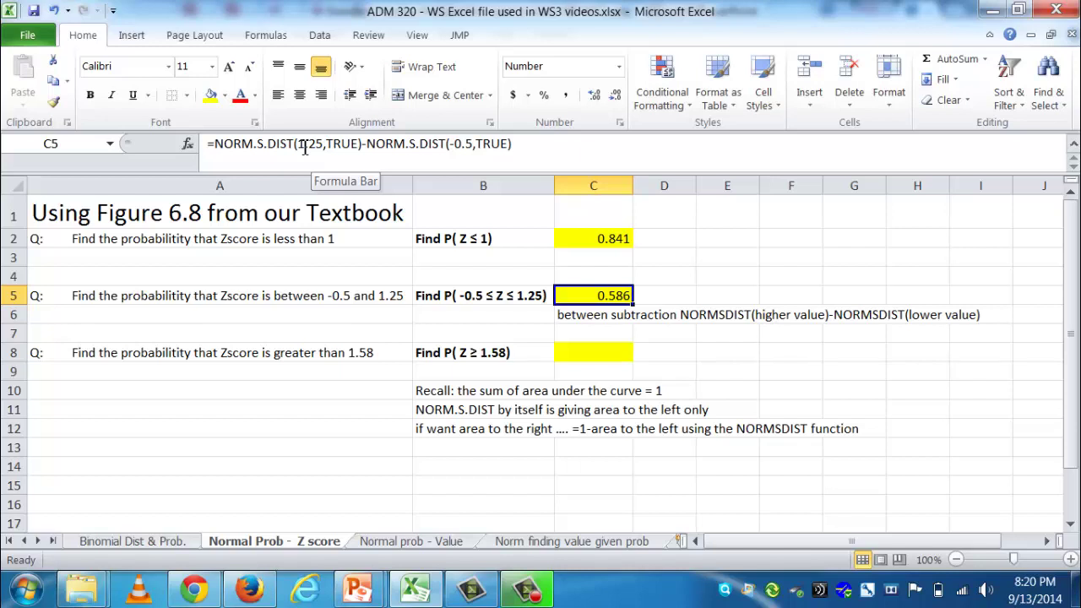
key("Down")
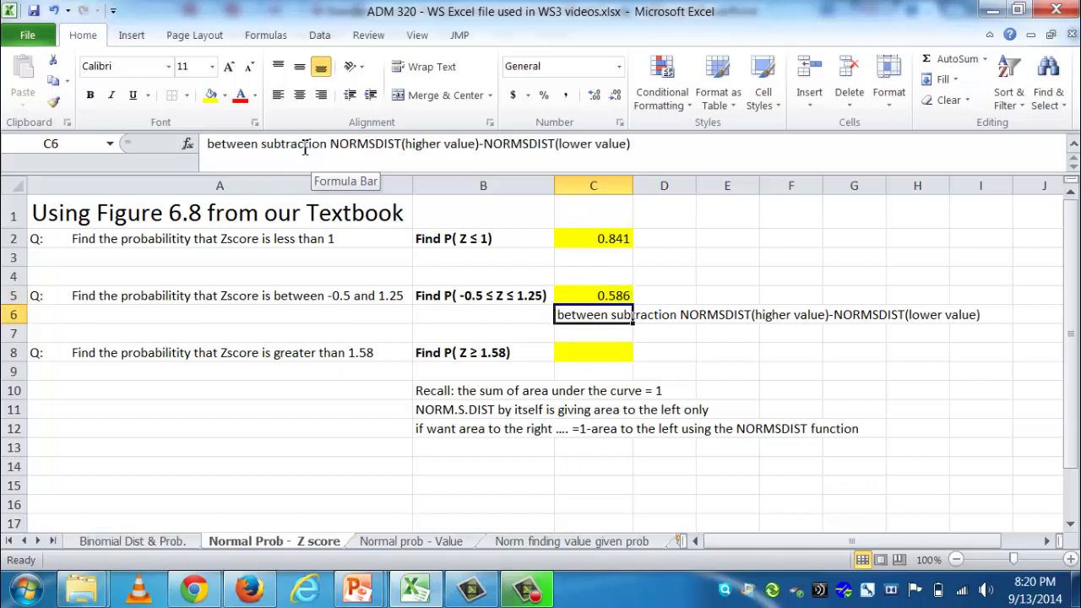
key("Up")
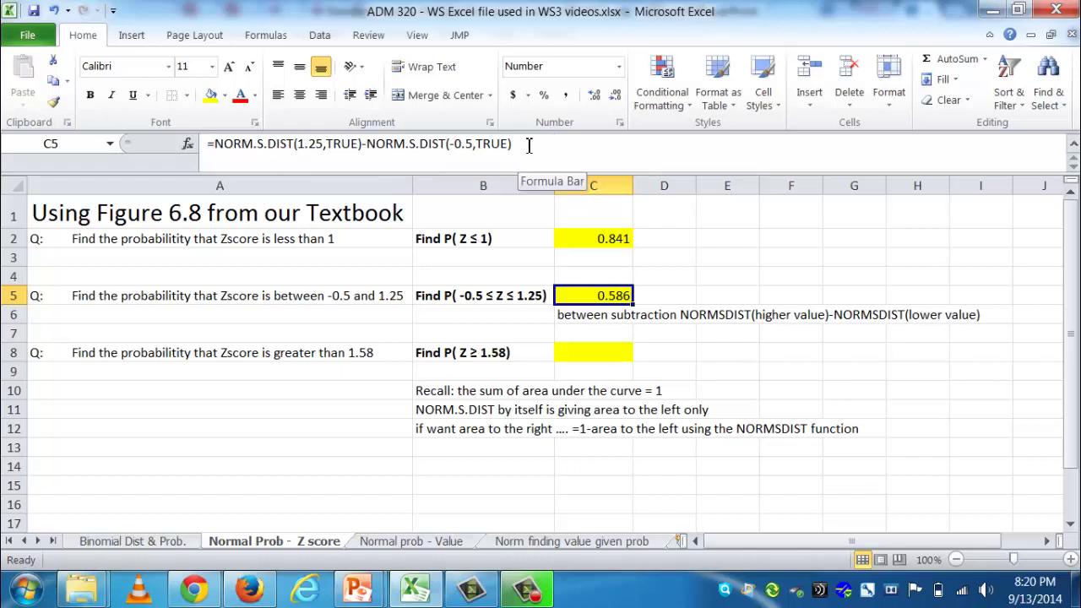
left_click(592, 353)
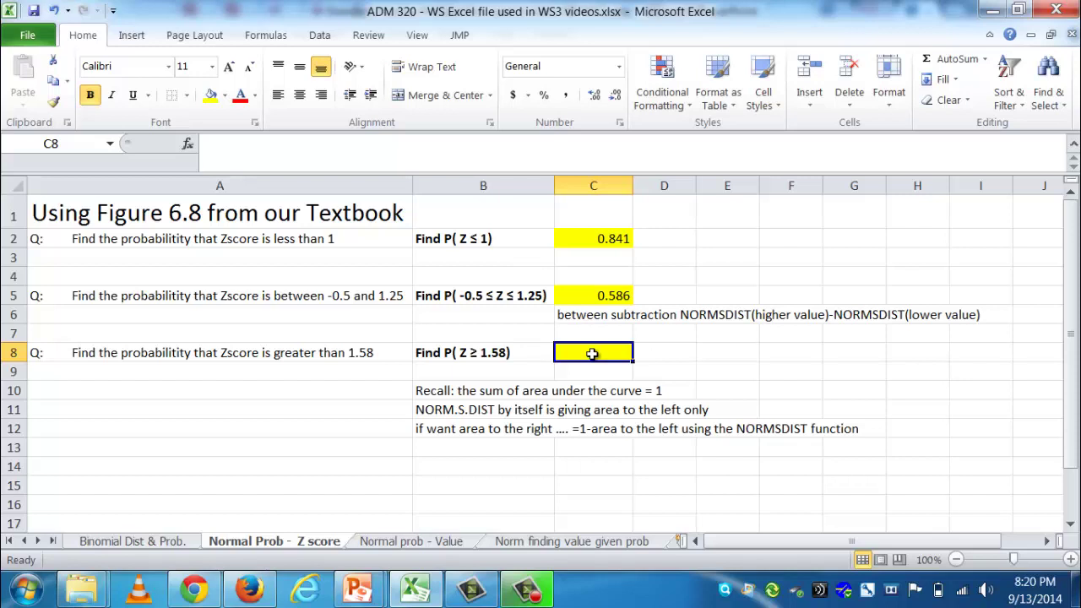
Step: Widen column B to about 35.33 so the recall notes in B10–B12 fit
key("Down")
key("Down")
key("Left")
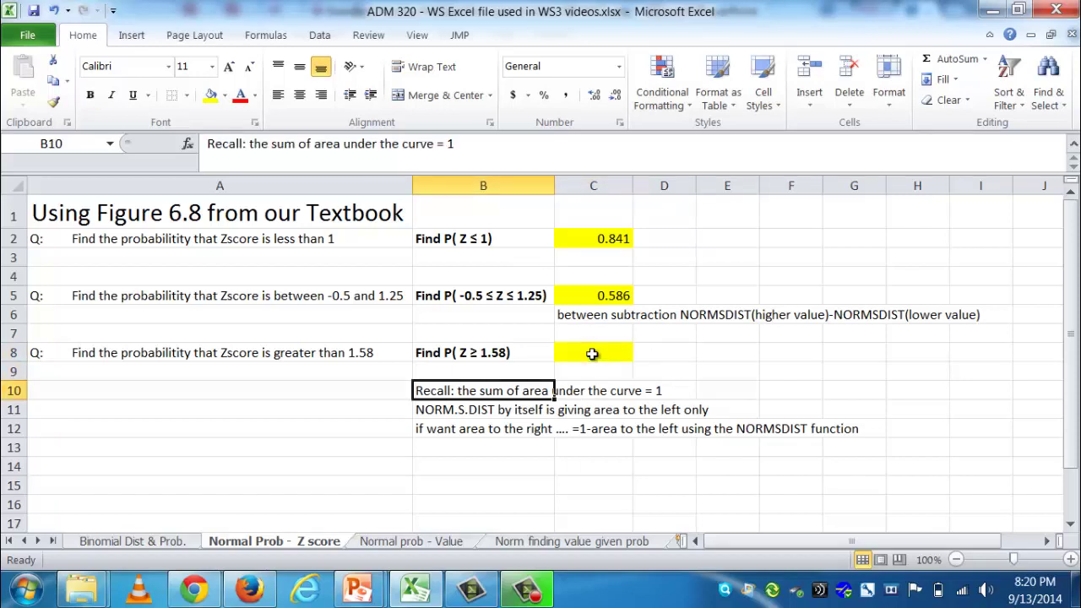
left_click_drag(554, 188, 675, 199)
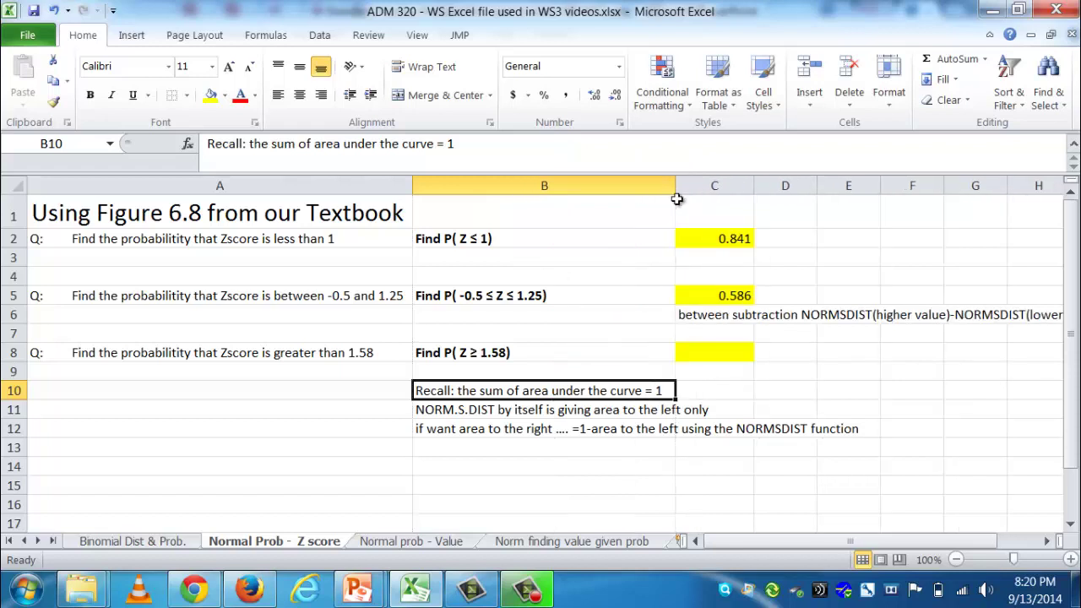
left_click(586, 407)
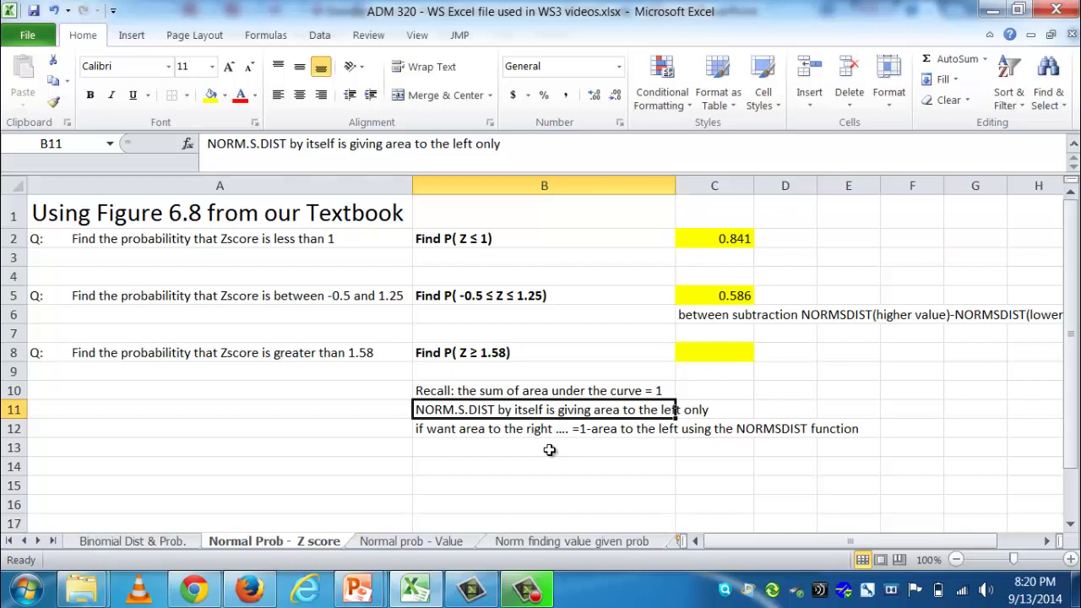
key("Down")
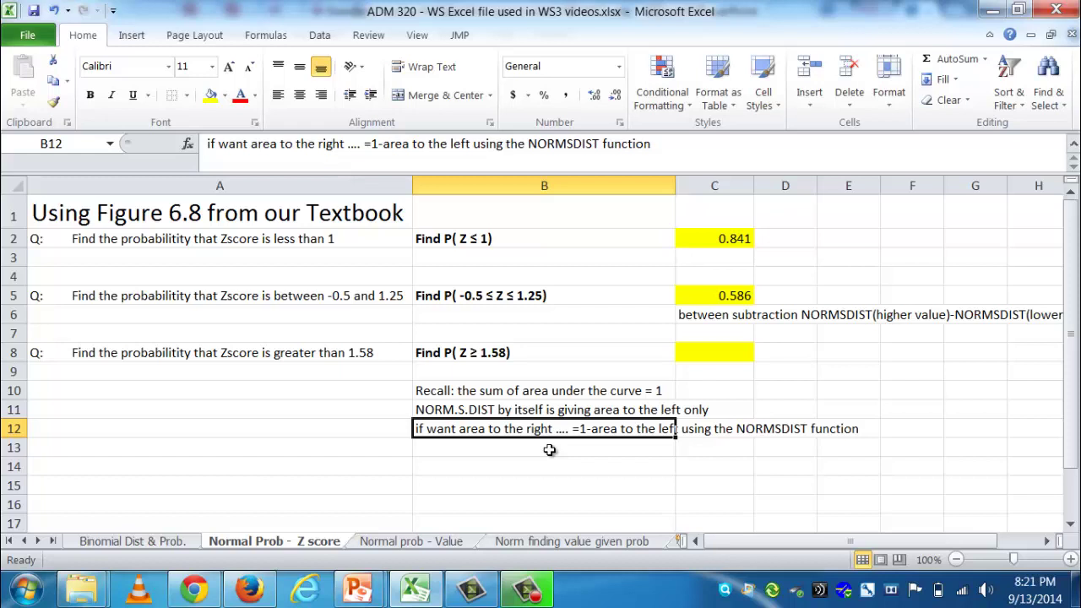
Step: Enter =1-NORM.S.DIST(1.58,TRUE) in C8 to compute P(Z ≥ 1.58)
left_click(718, 355)
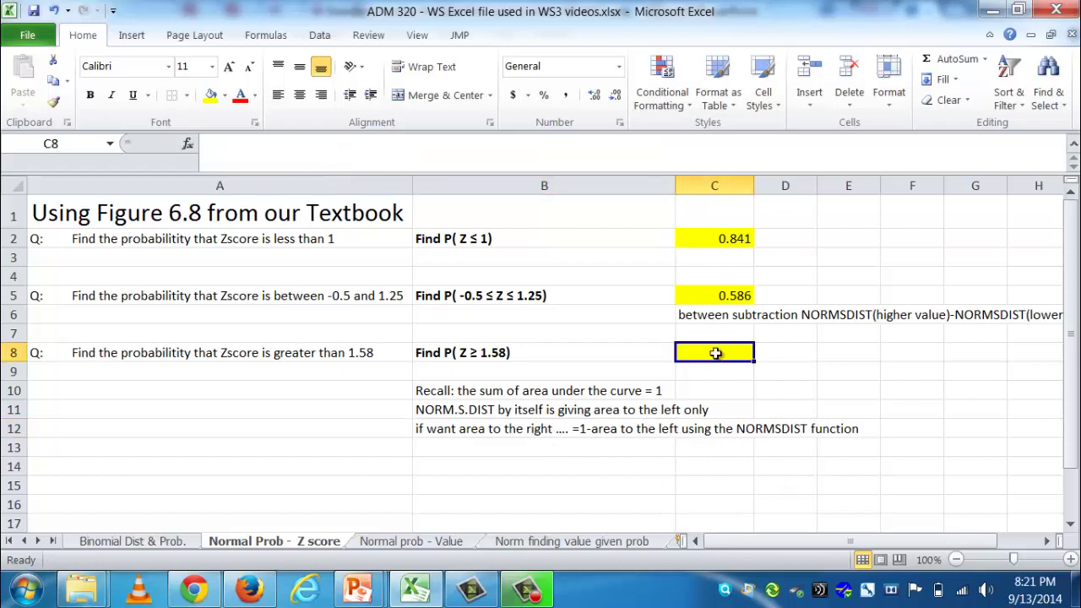
type("=")
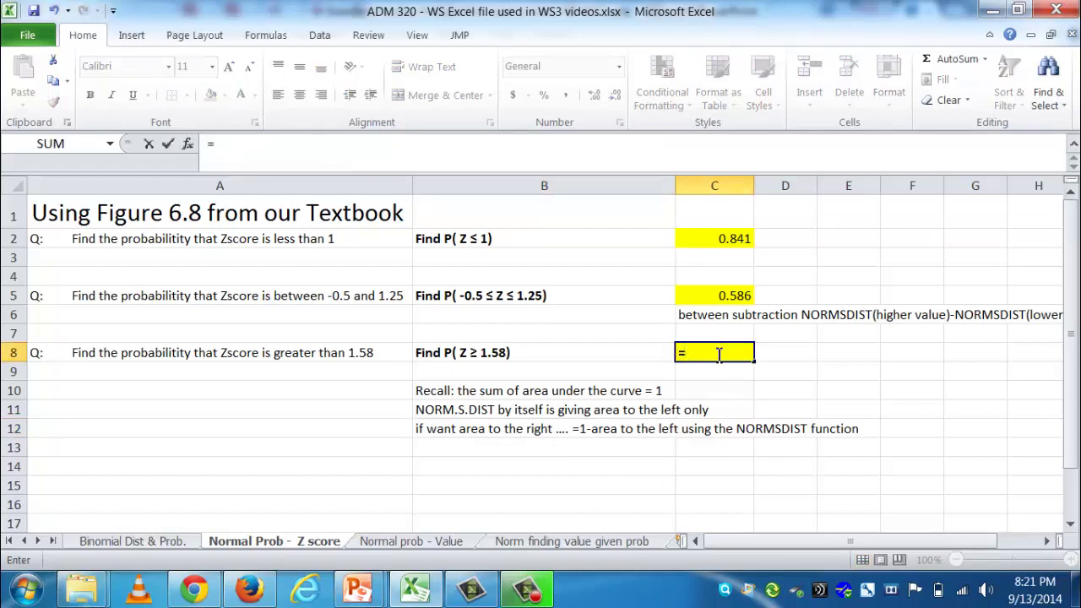
type("1-norm")
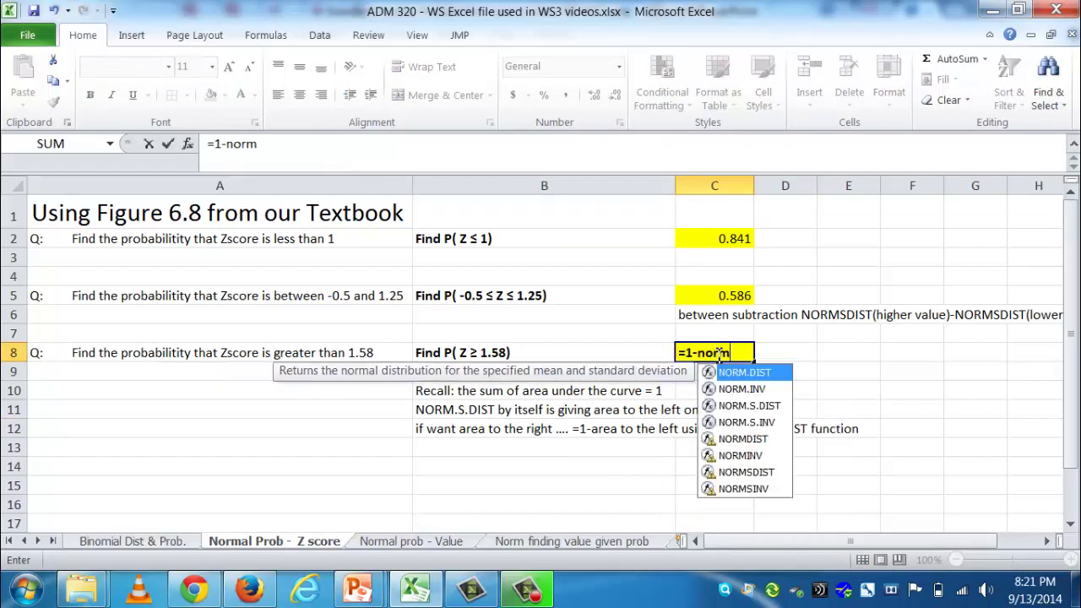
type(".s.dist(")
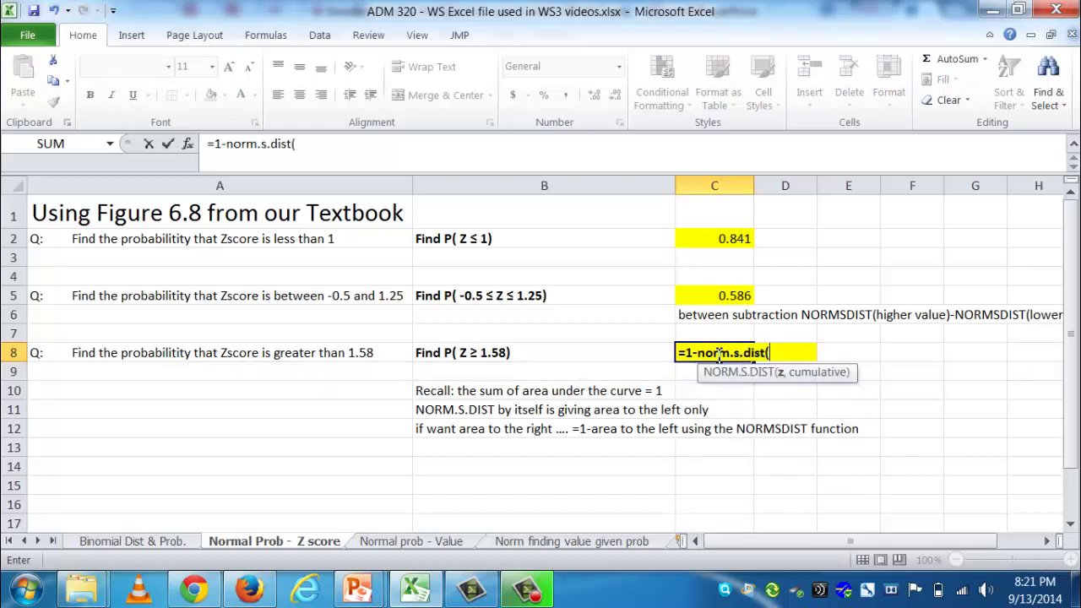
type("1.58,true)")
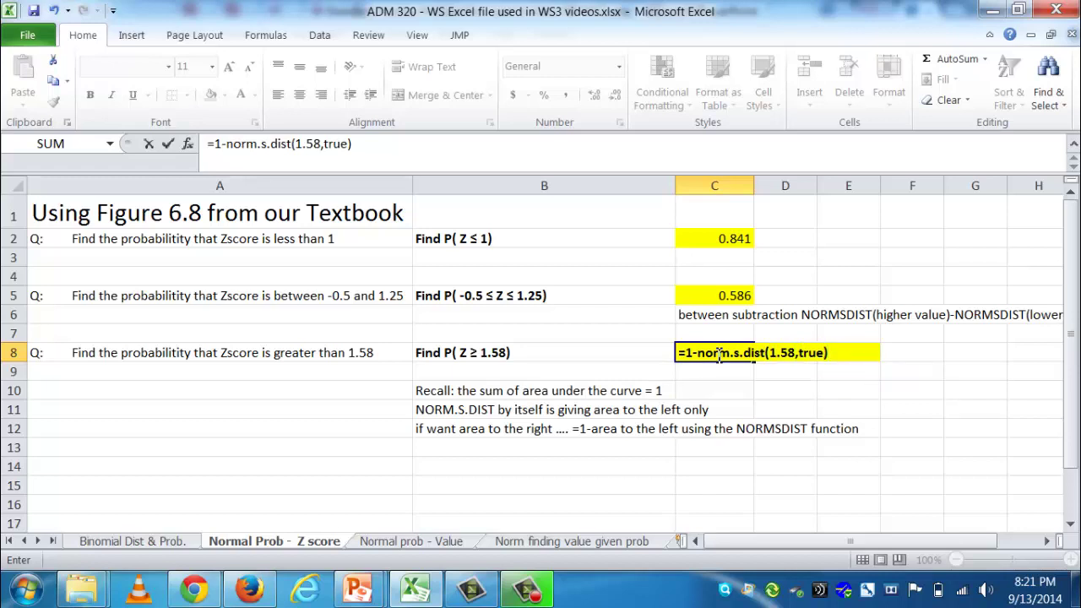
key("Return")
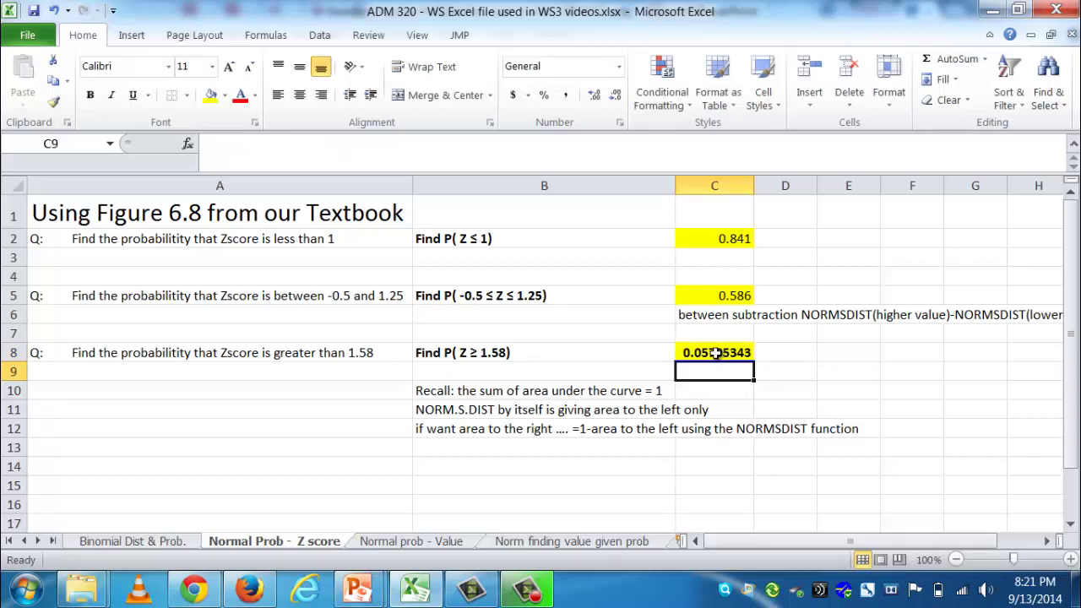
Step: Format C8 to three decimals so it shows 0.057
left_click(716, 353)
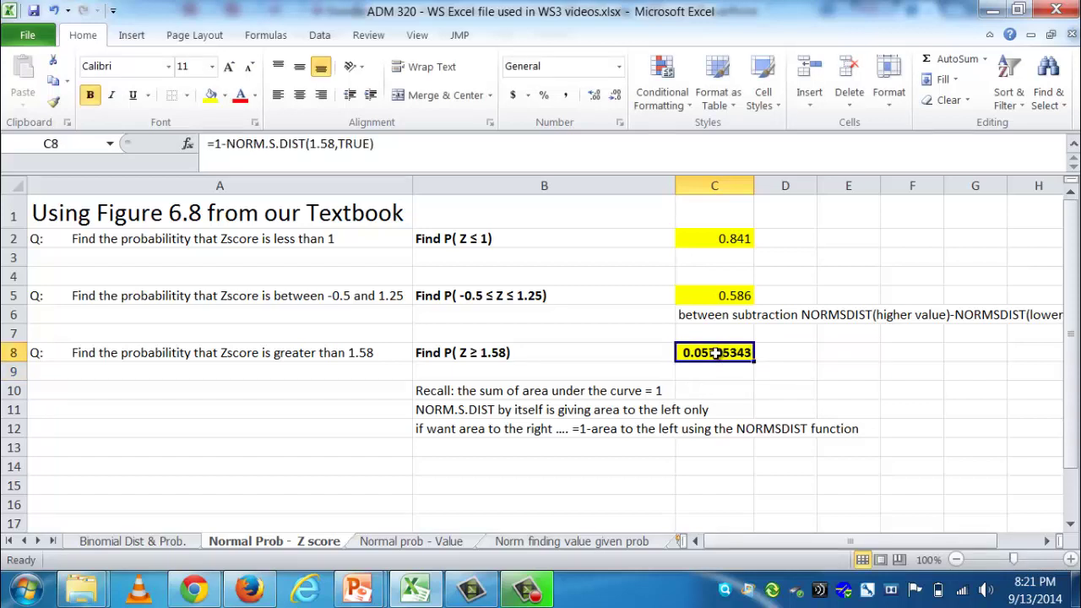
left_click(594, 96)
left_click(616, 96)
left_click(616, 95)
left_click(615, 95)
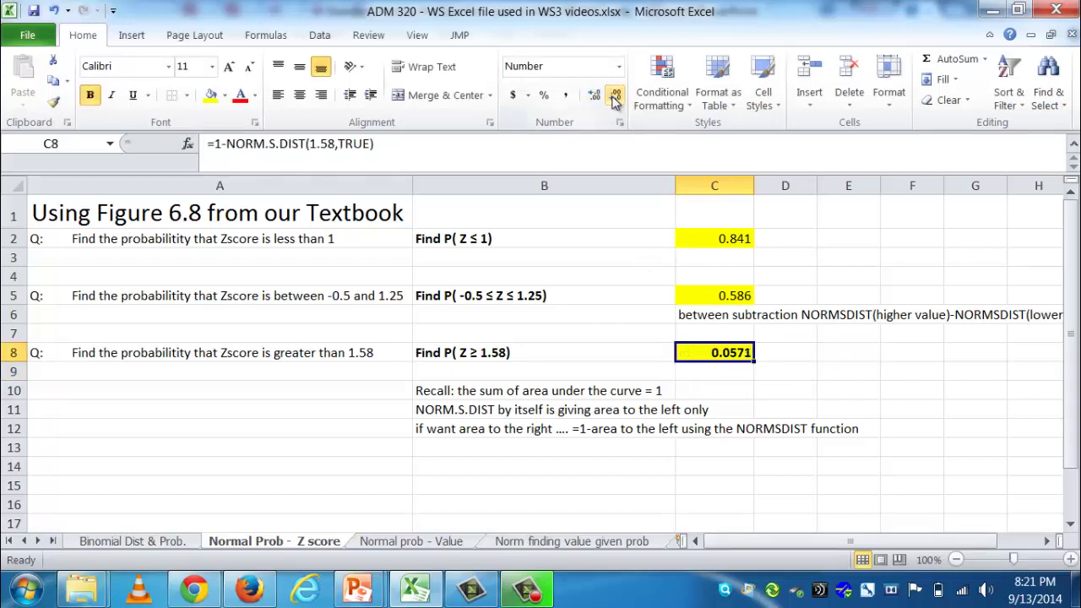
left_click(616, 95)
left_click(802, 370)
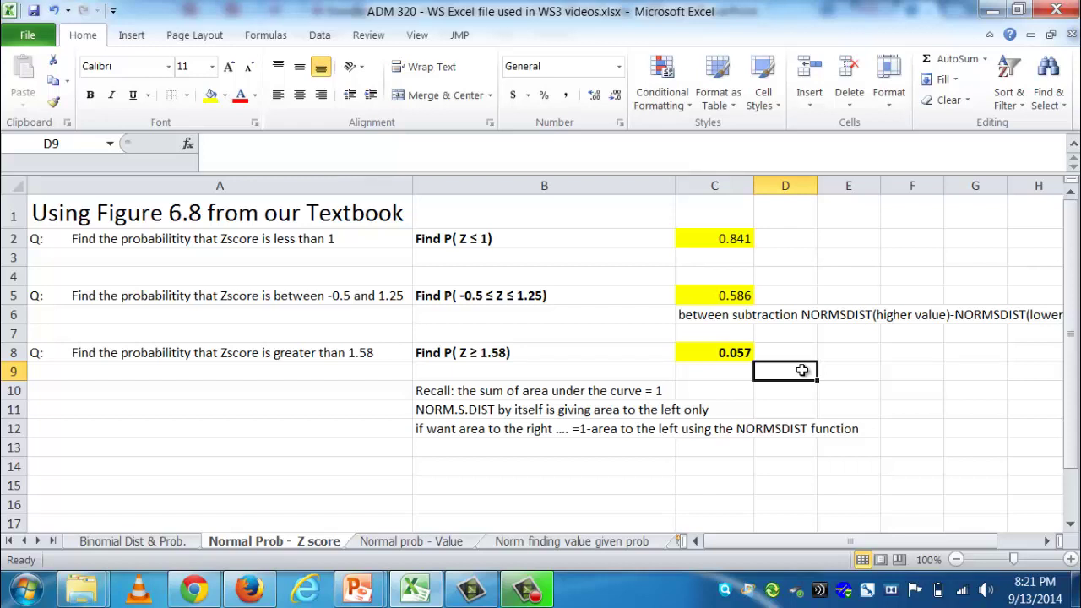
left_click(565, 239)
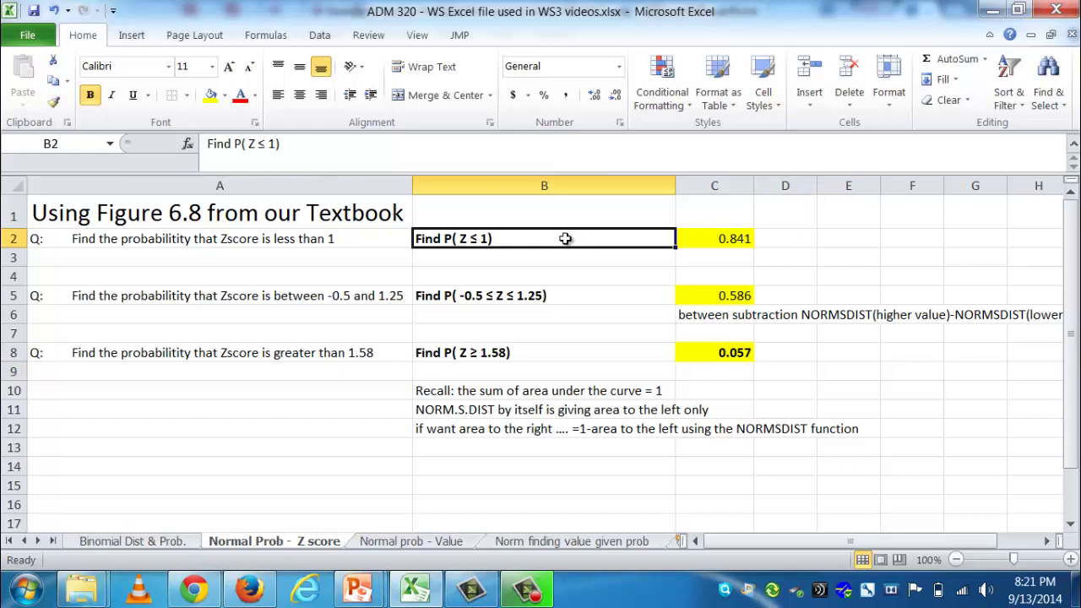